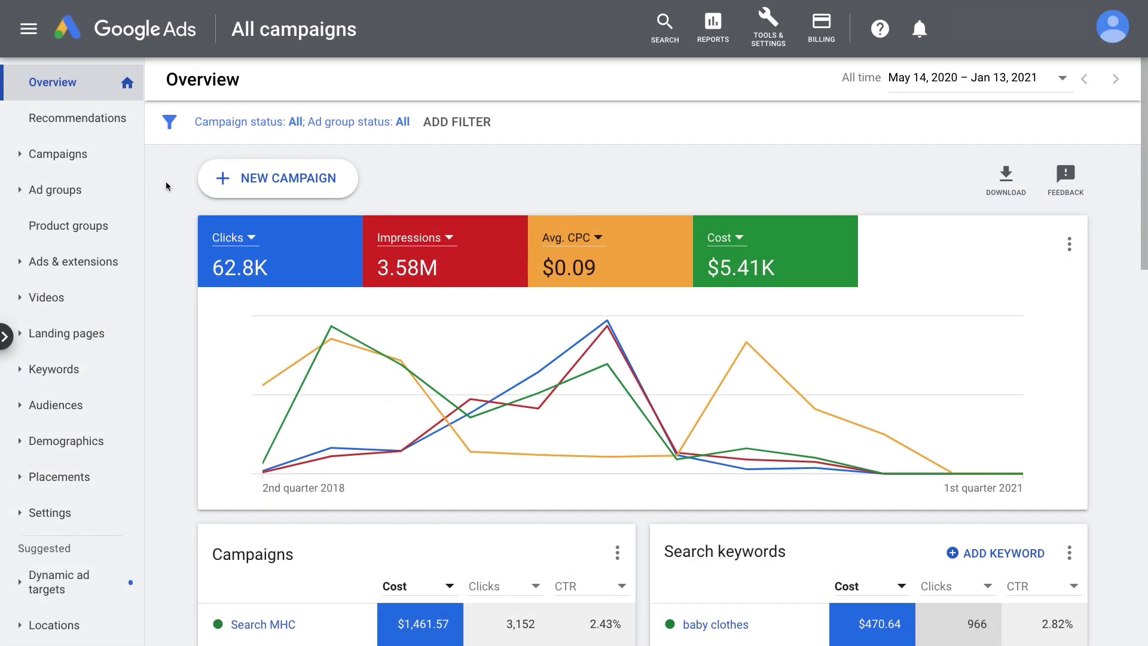
- Go to the Campaigns list and bring up the + menu for adding a campaign
left_click(87, 156)
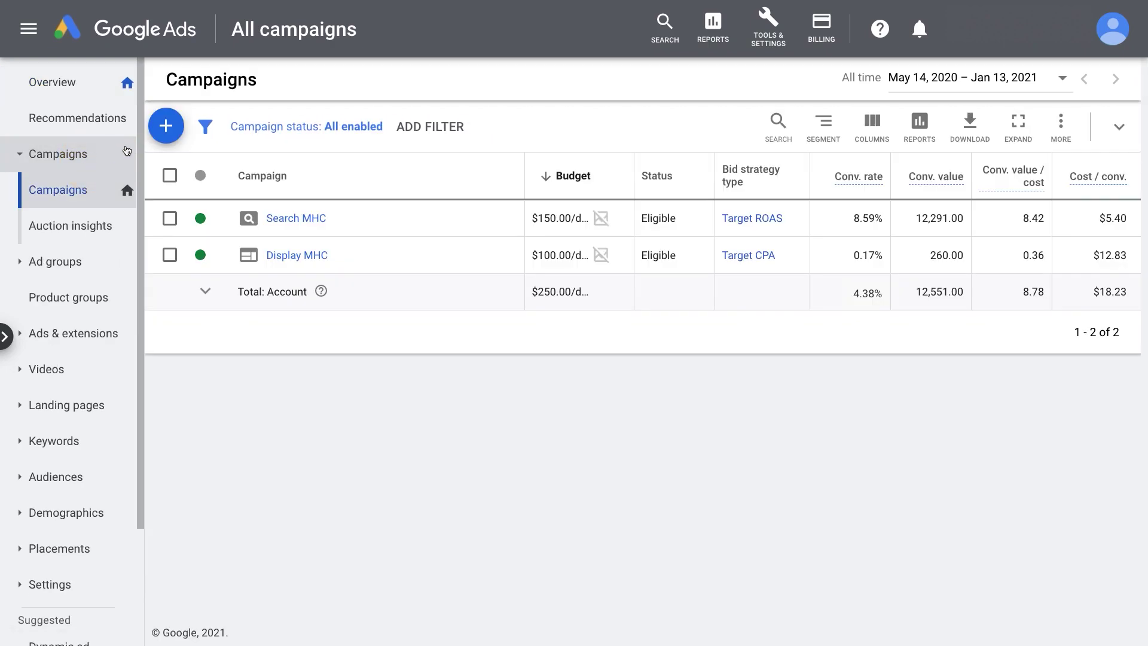
left_click(165, 125)
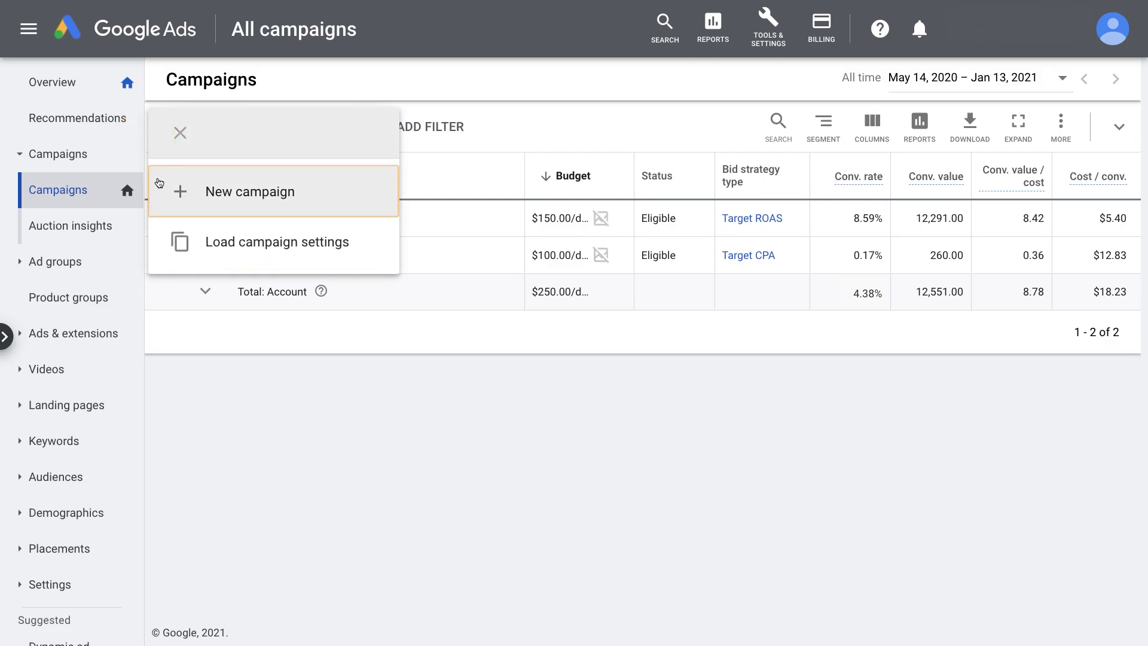
- Start a new Local store visits and promotions campaign that advertises all locations
left_click(160, 183)
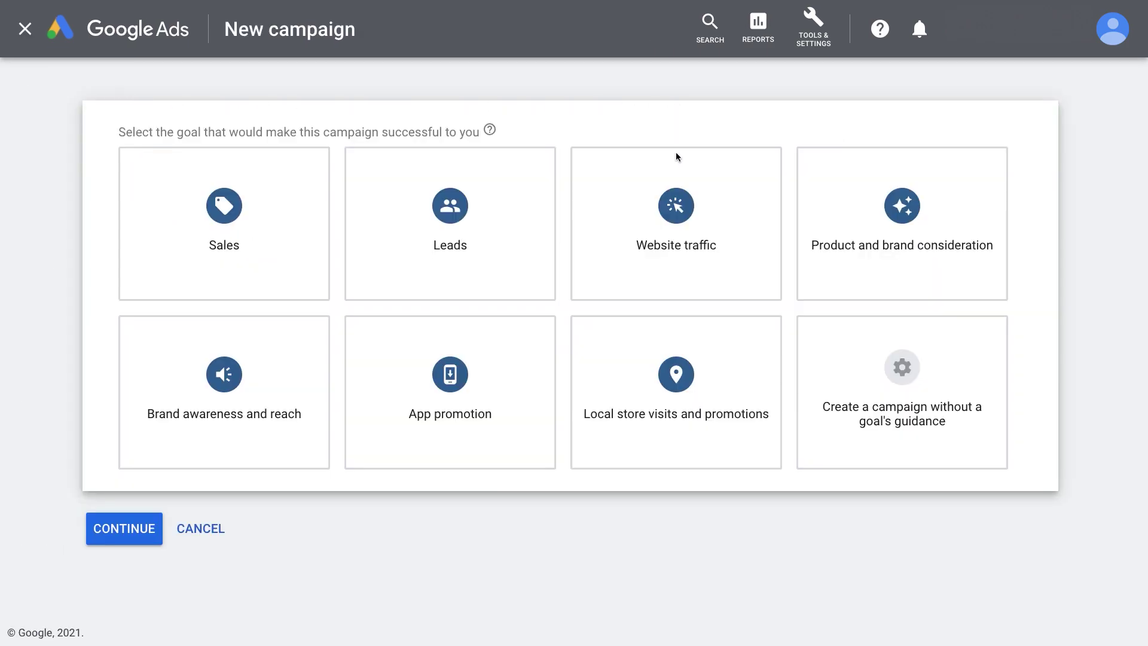
left_click(686, 365)
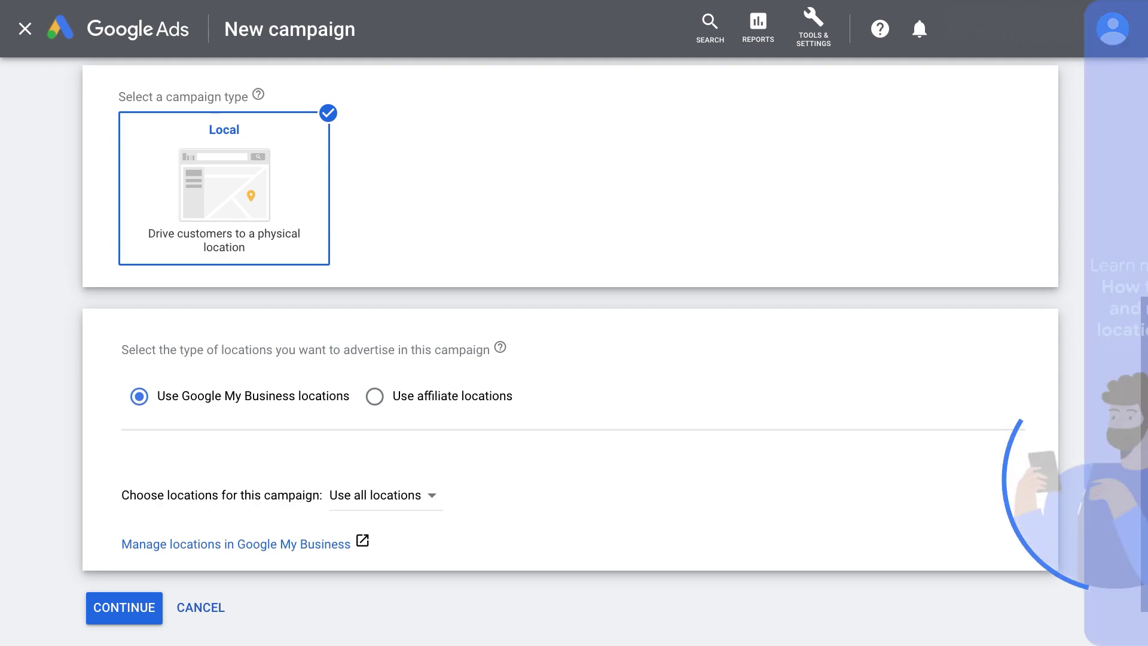
left_click(431, 496)
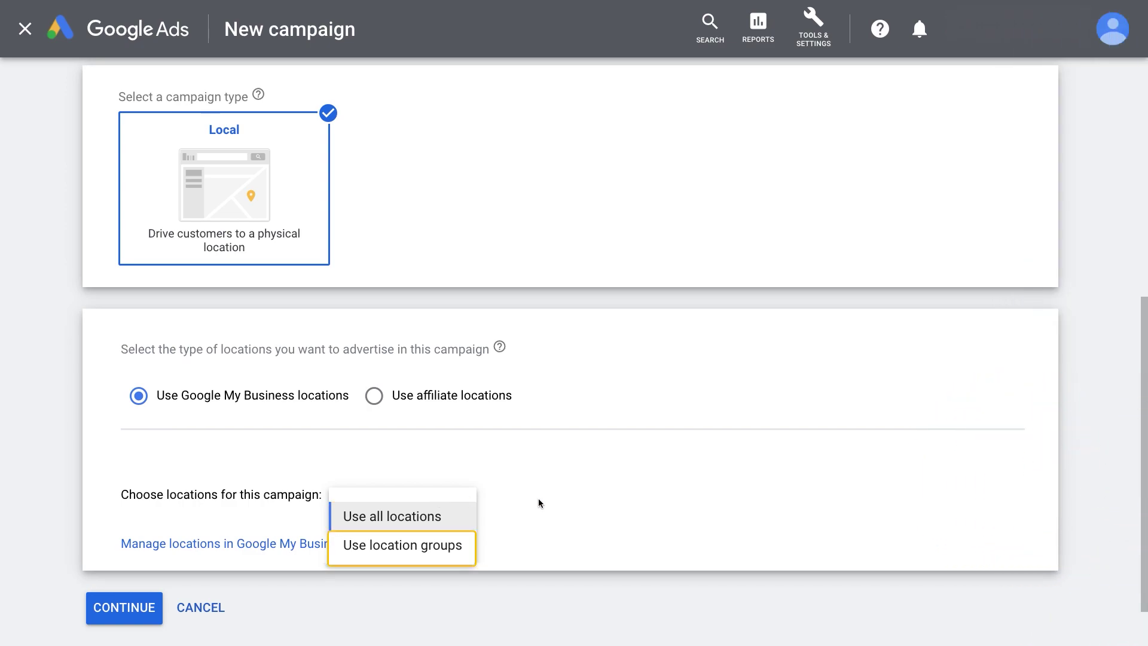
left_click(538, 497)
left_click(154, 617)
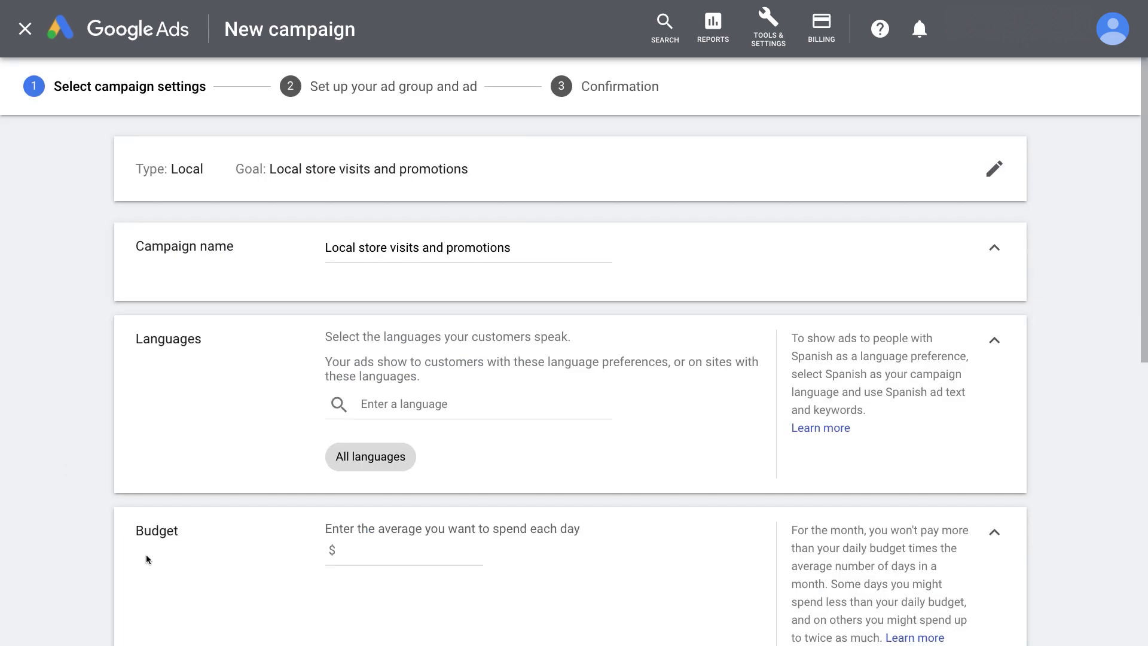
- Set the campaign language to English
left_click(395, 405)
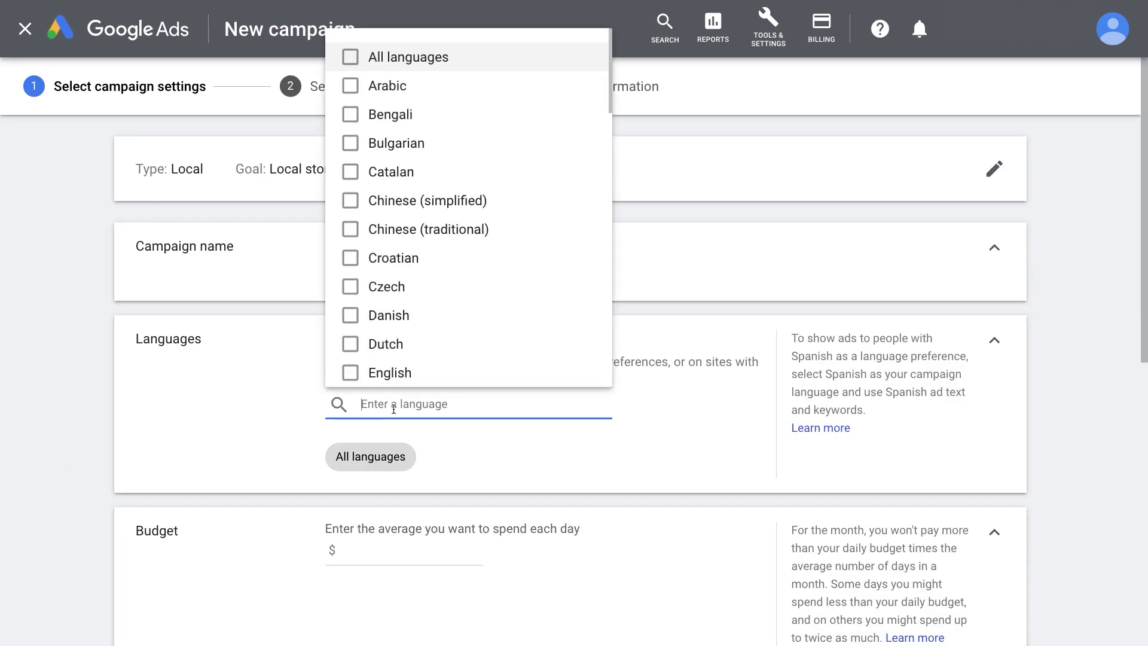
left_click(349, 373)
left_click(251, 414)
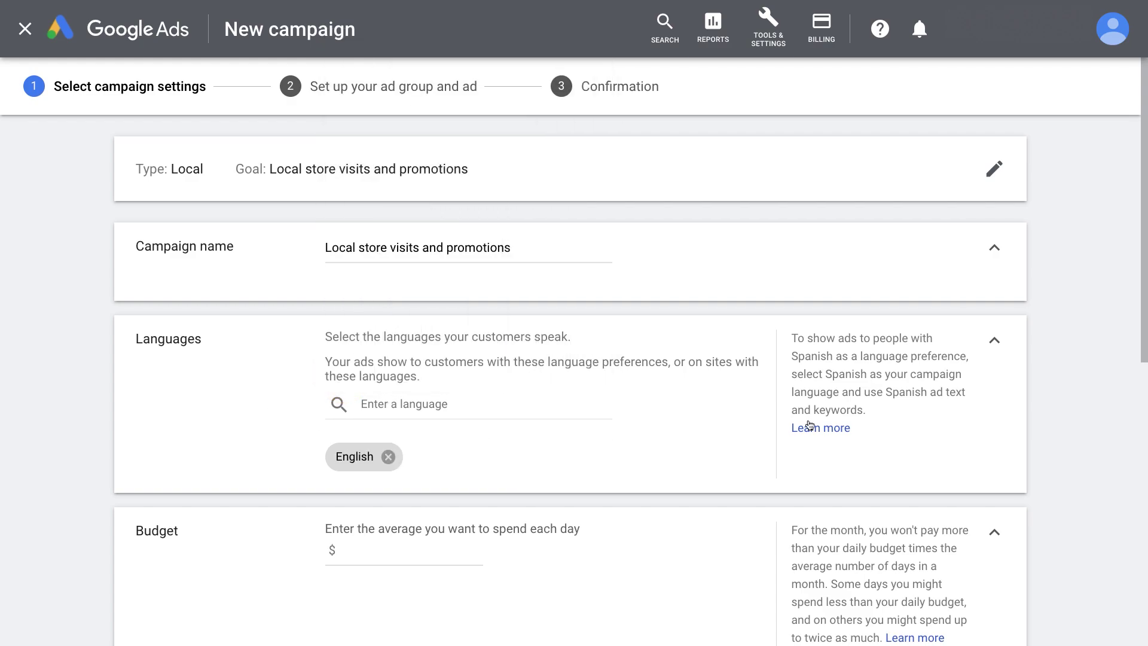
- Enter a $1000 average daily budget and expand the conversion actions for optimization
scroll(890, 409, "down", 5)
left_click(455, 259)
type("1000")
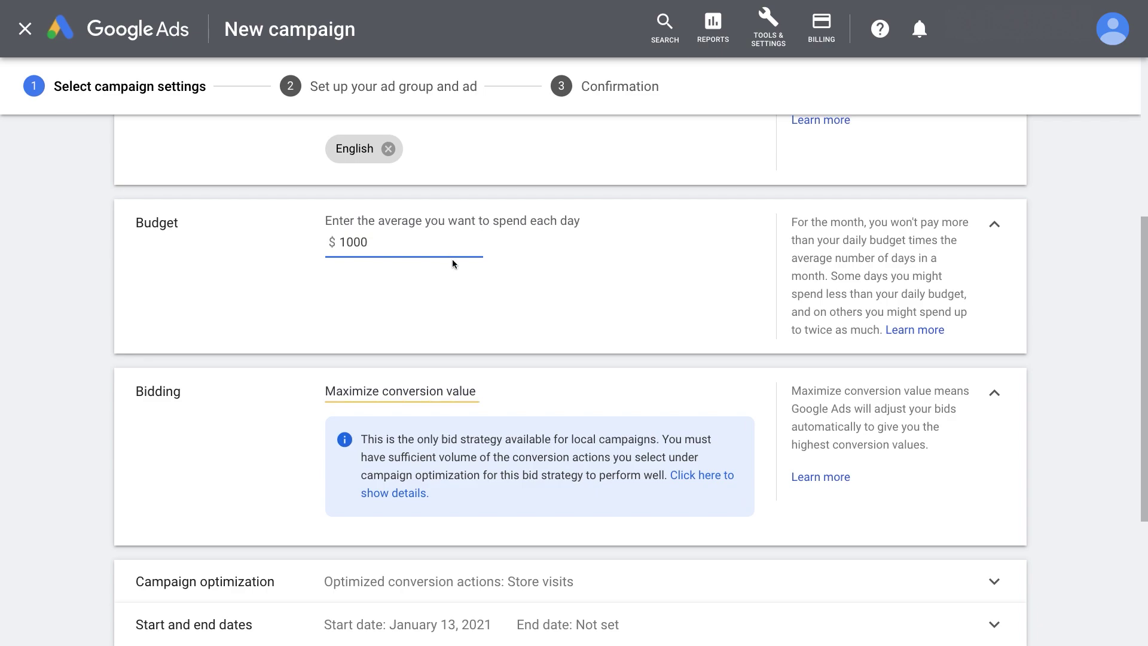
left_click_drag(1144, 298, 1146, 412)
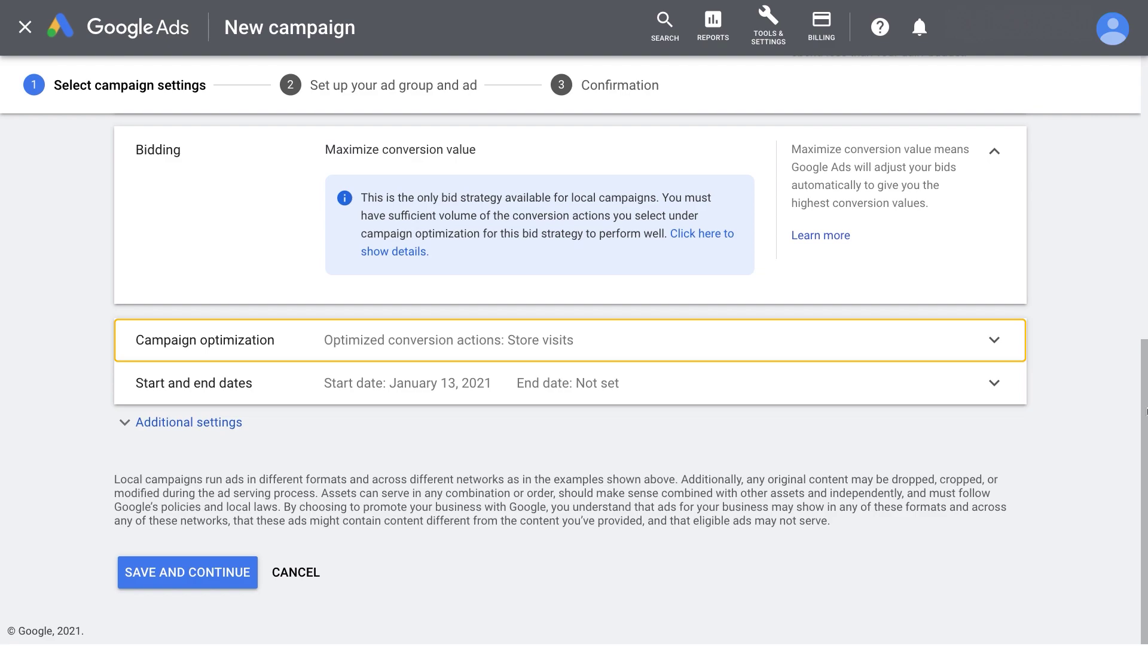
left_click(1008, 348)
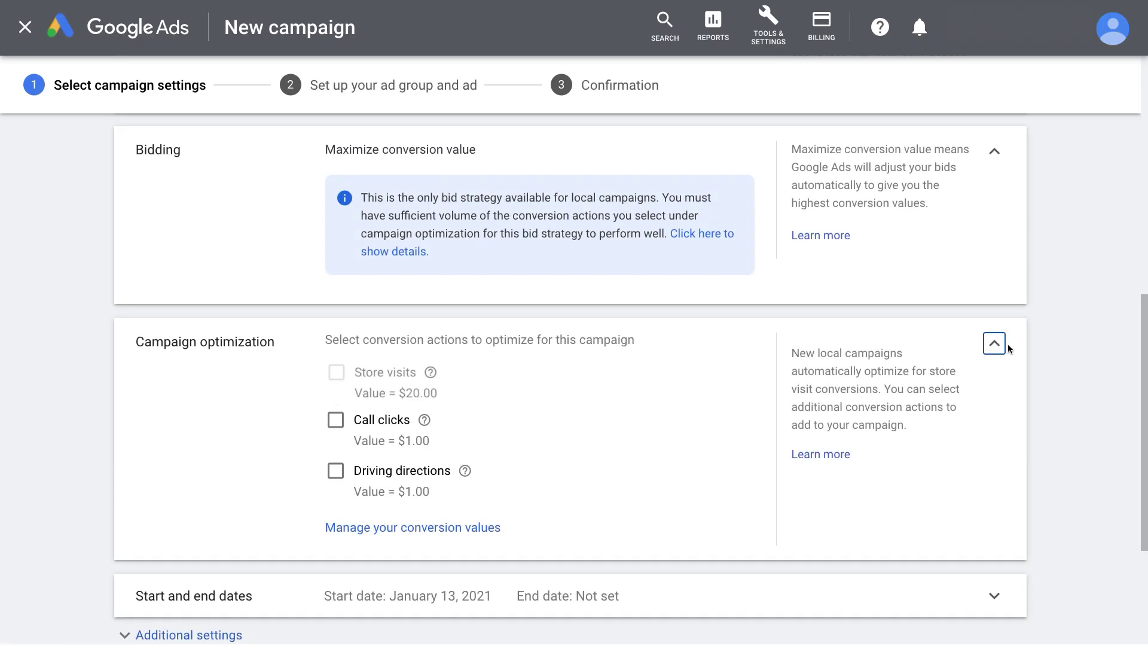
- Add Call clicks and Driving directions as goals, valuing Driving directions 30 and Call clicks 15
left_click(331, 428)
left_click(335, 470)
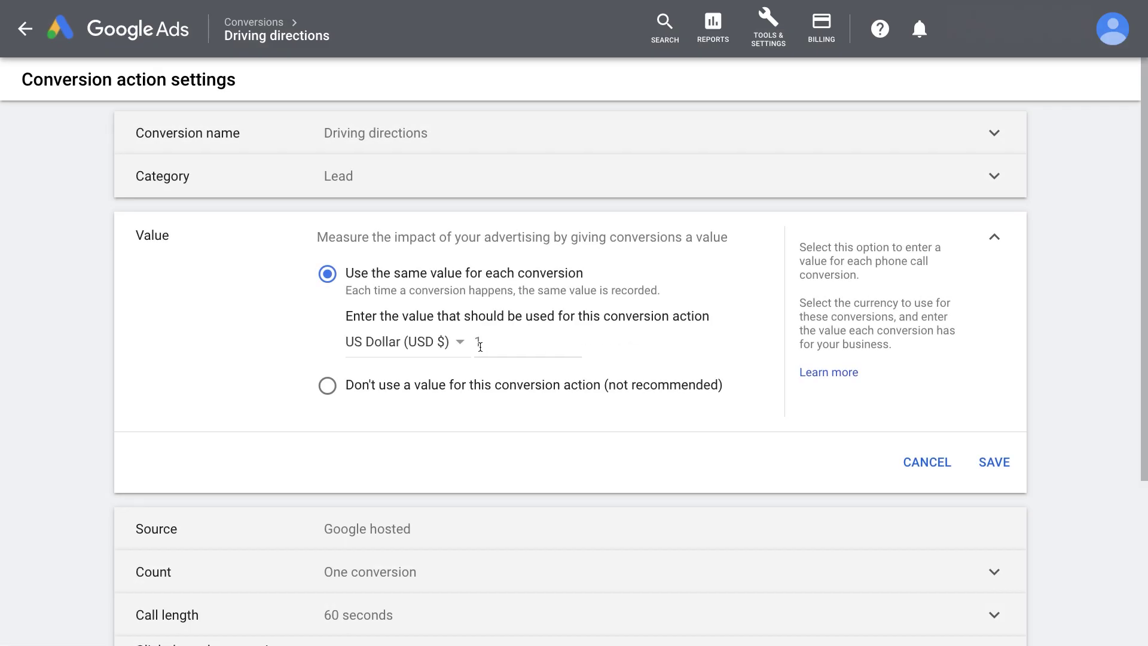
left_click(480, 347)
key("BackSpace")
type("30")
left_click(637, 343)
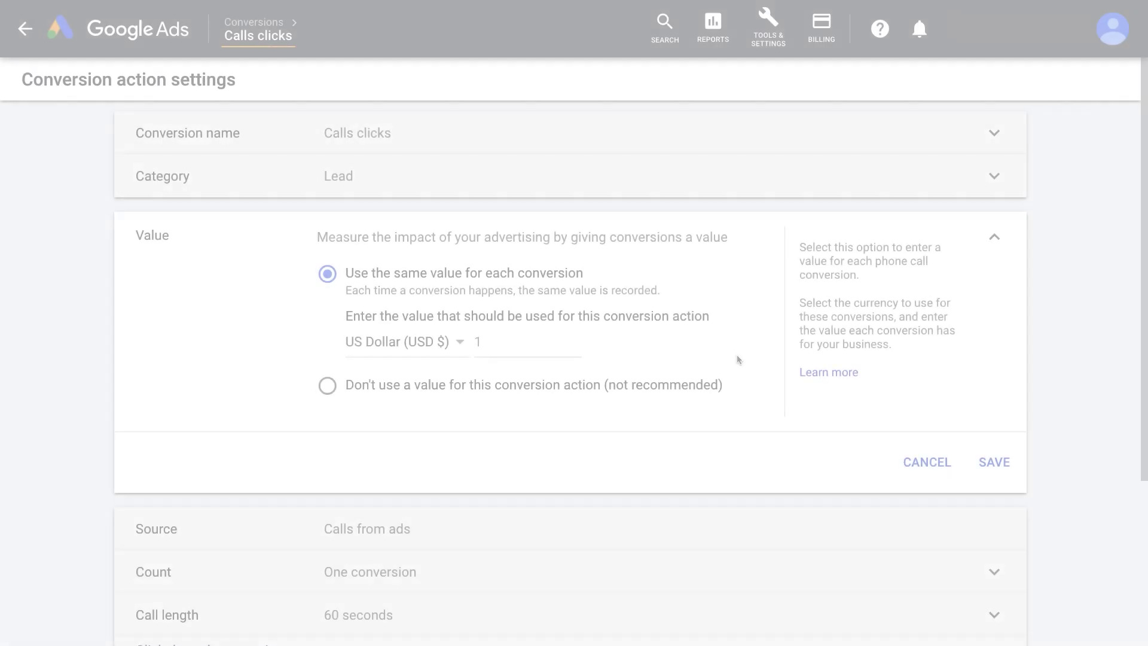
left_click(502, 341)
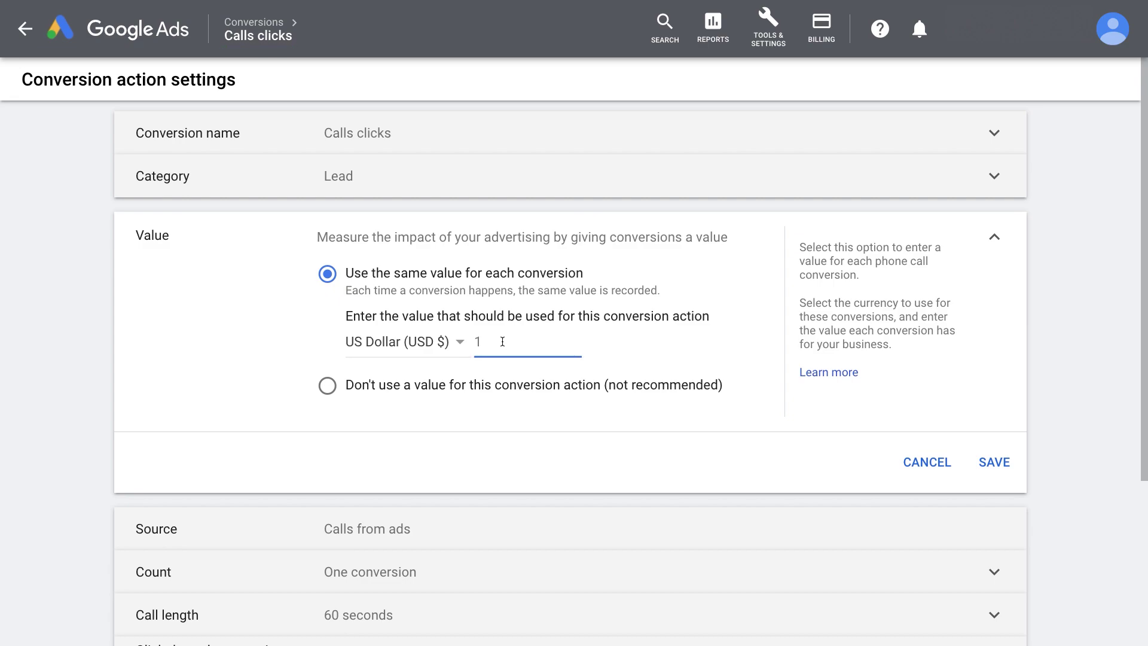
type("5")
left_click(732, 349)
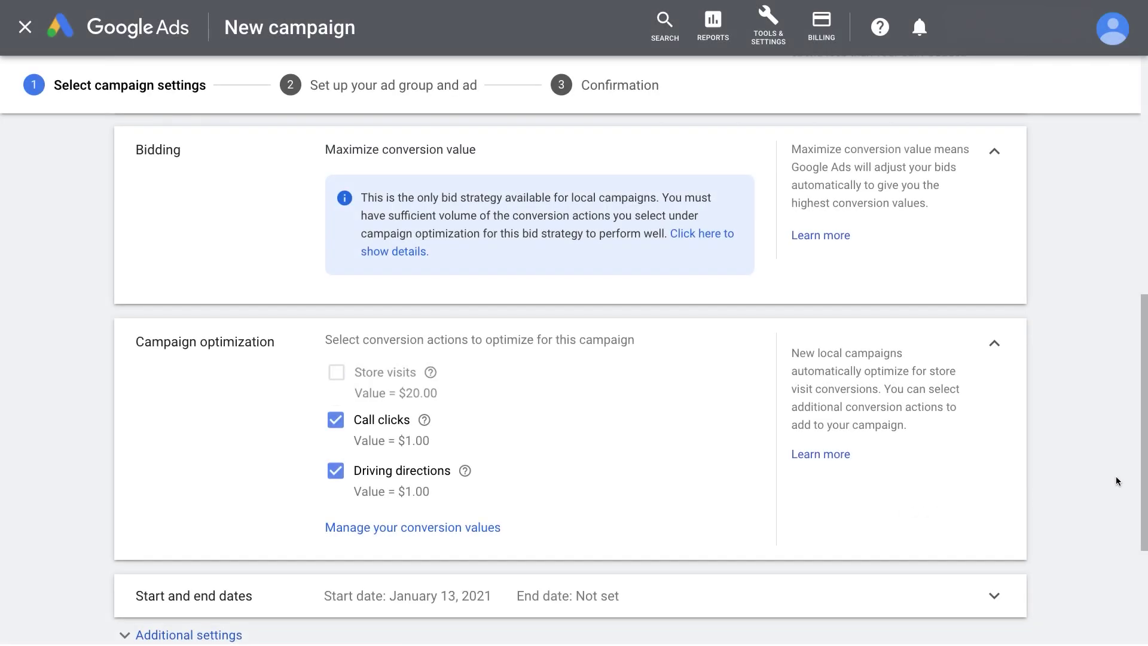
- Keep the start date Jan 13, 2021 with no end date
scroll(1146, 487, "down", 1)
scroll(1145, 488, "down", 3)
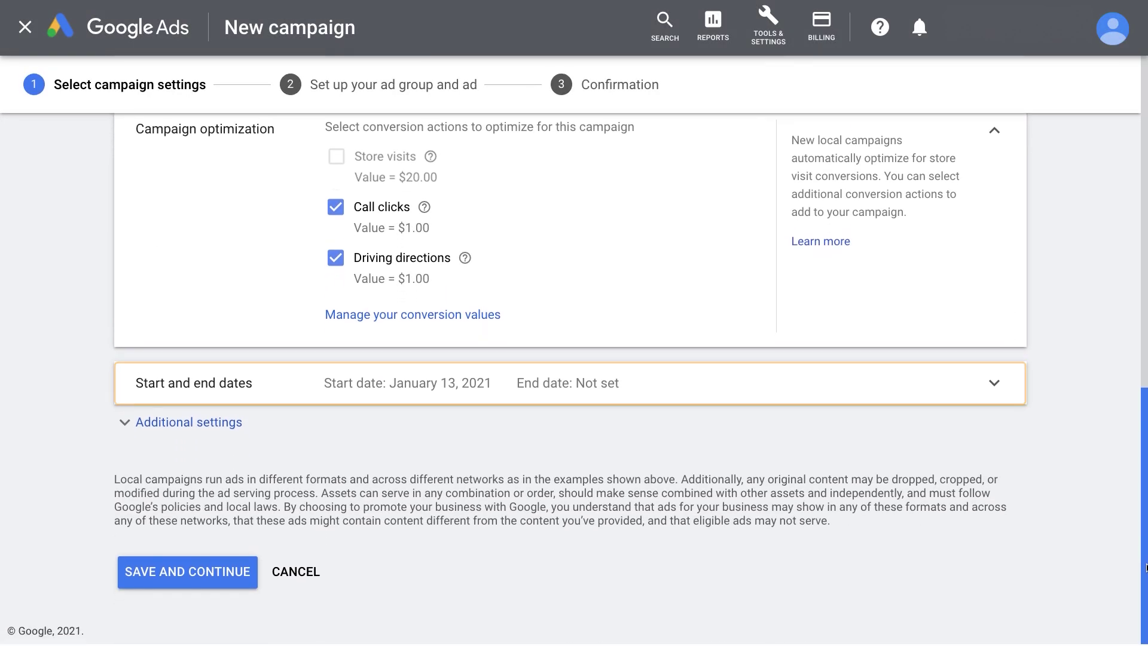
left_click(996, 400)
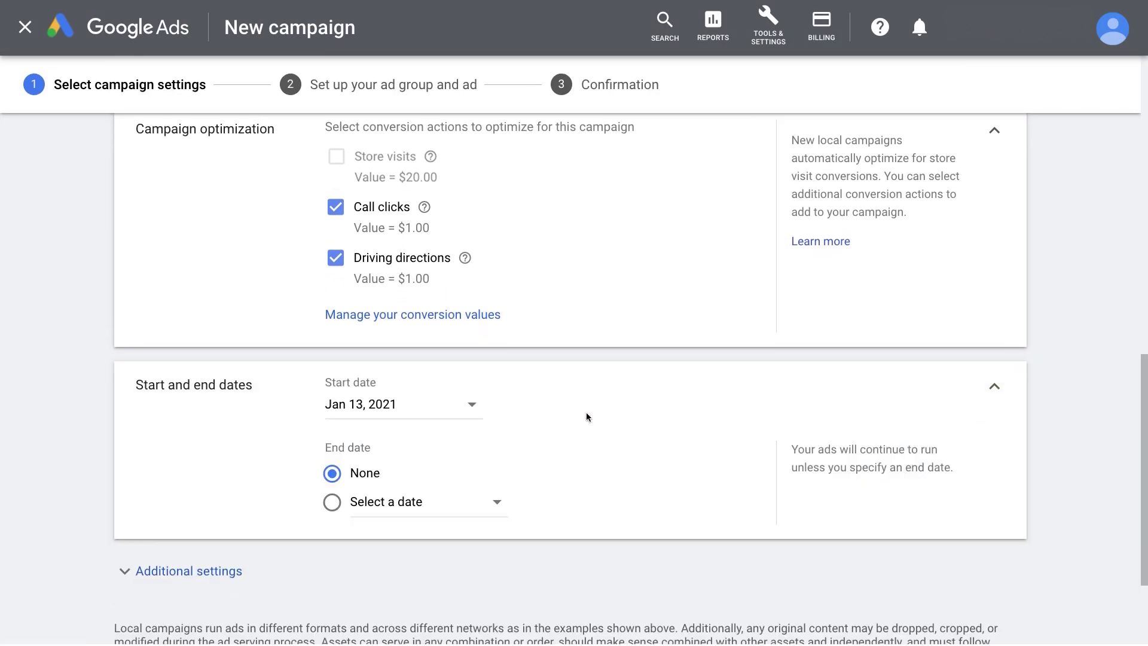
left_click(473, 406)
left_click(538, 430)
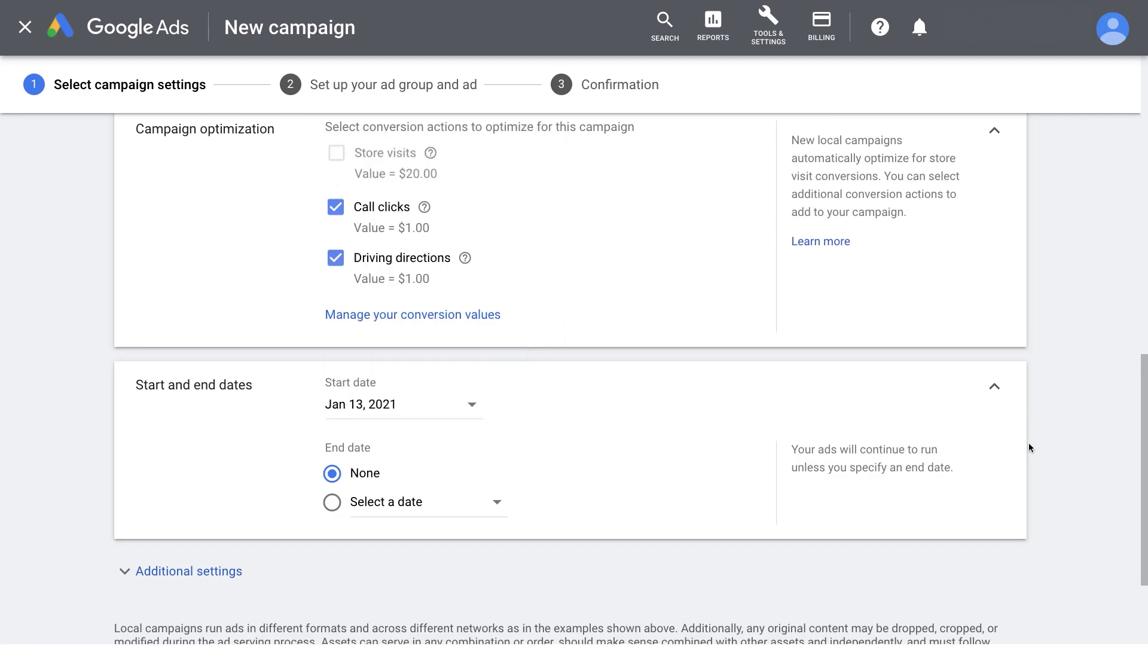
scroll(1067, 449, "down", 3)
- Save the campaign settings and continue to ad setup
left_click(240, 591)
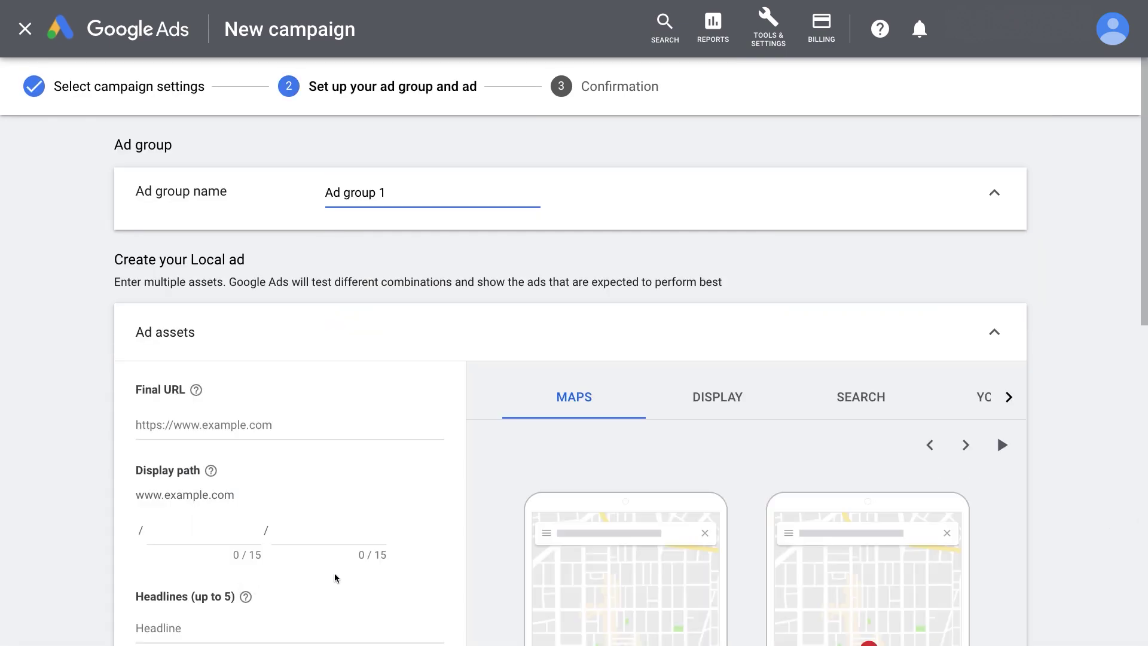
scroll(1145, 451, "down", 5)
scroll(1145, 451, "down", 3)
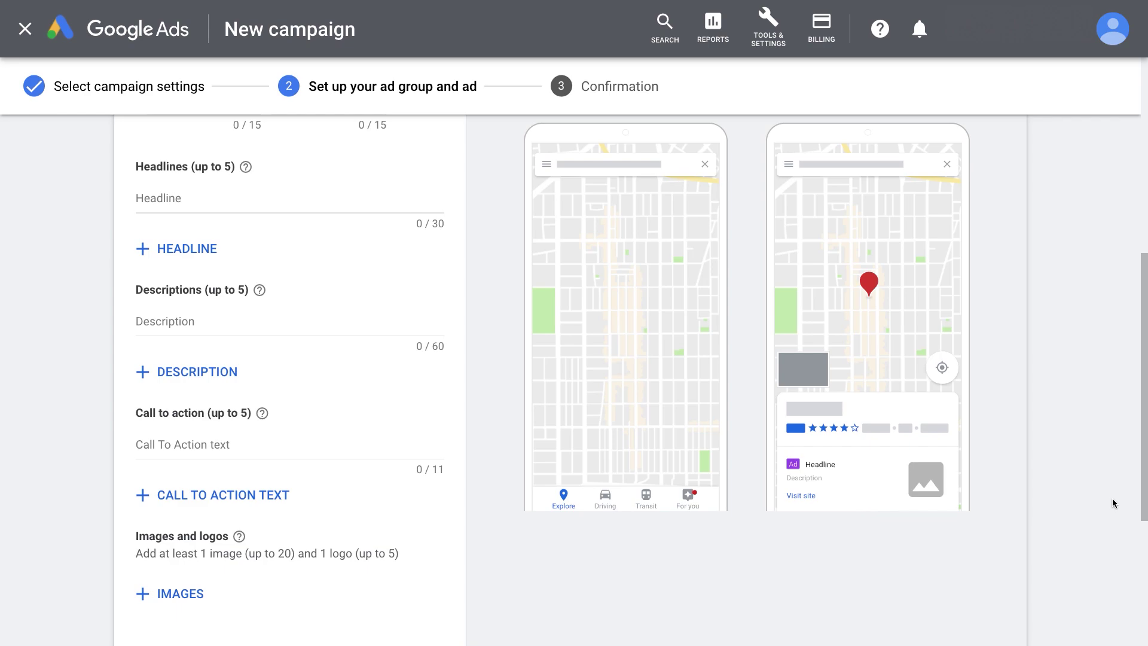
- Enter five headlines: My Happy clothes, Eco-friendly fashion, Natural fabrics for kids, 15% off baby shirts, Buy online today
left_click(183, 247)
left_click(138, 199)
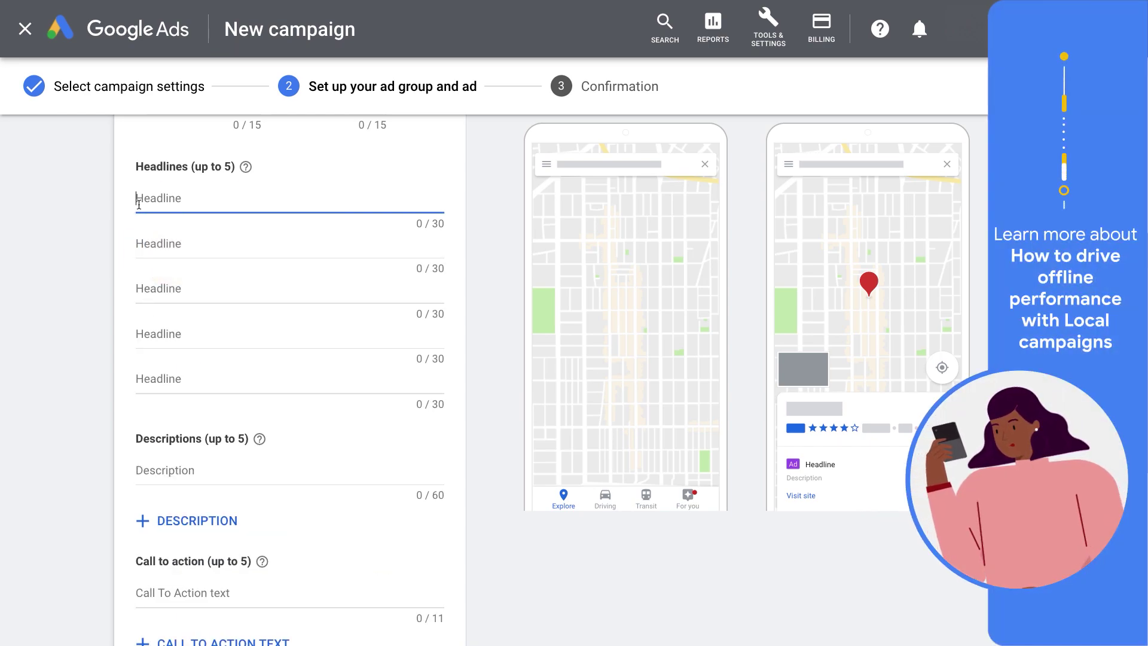
type("My Happy clothes")
key("Tab")
type("Eco-friendly fashion")
key("Tab")
type("Natural fabrics for kids")
key("Tab")
type("15% off baby shirts")
key("Tab")
type("Buy online today")
- Add description fields and enter 'Stylish children´s clothes made with an ethical approach'
scroll(1127, 305, "down", 5)
left_click(151, 240)
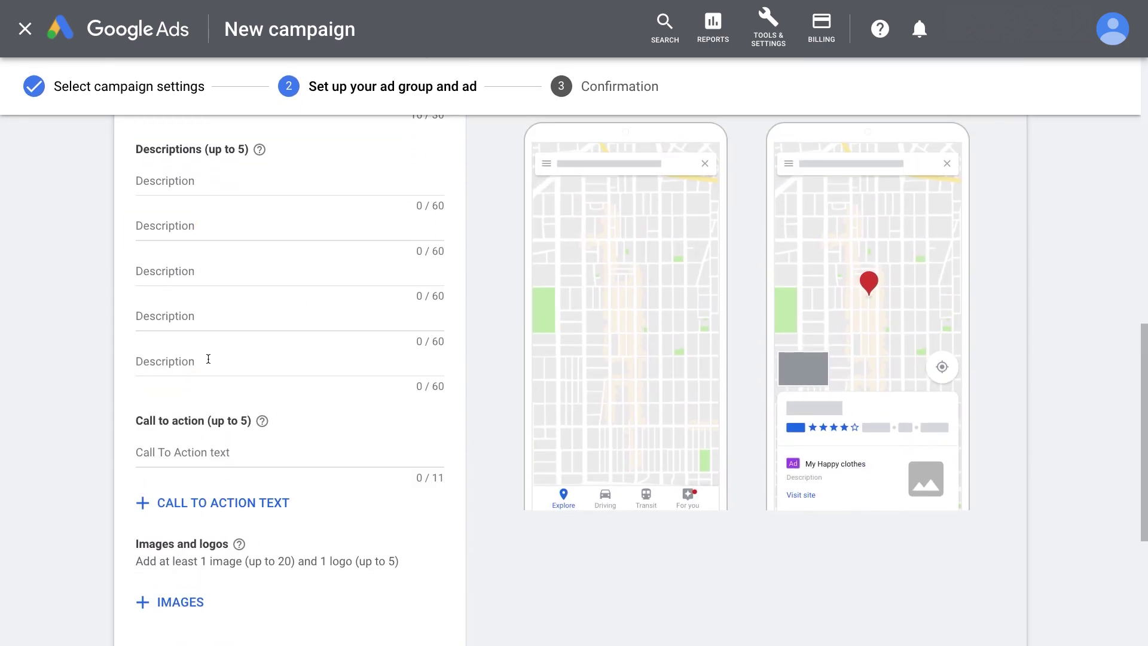
left_click(239, 181)
type("Stylish children´s clothes made with an ethical appr")
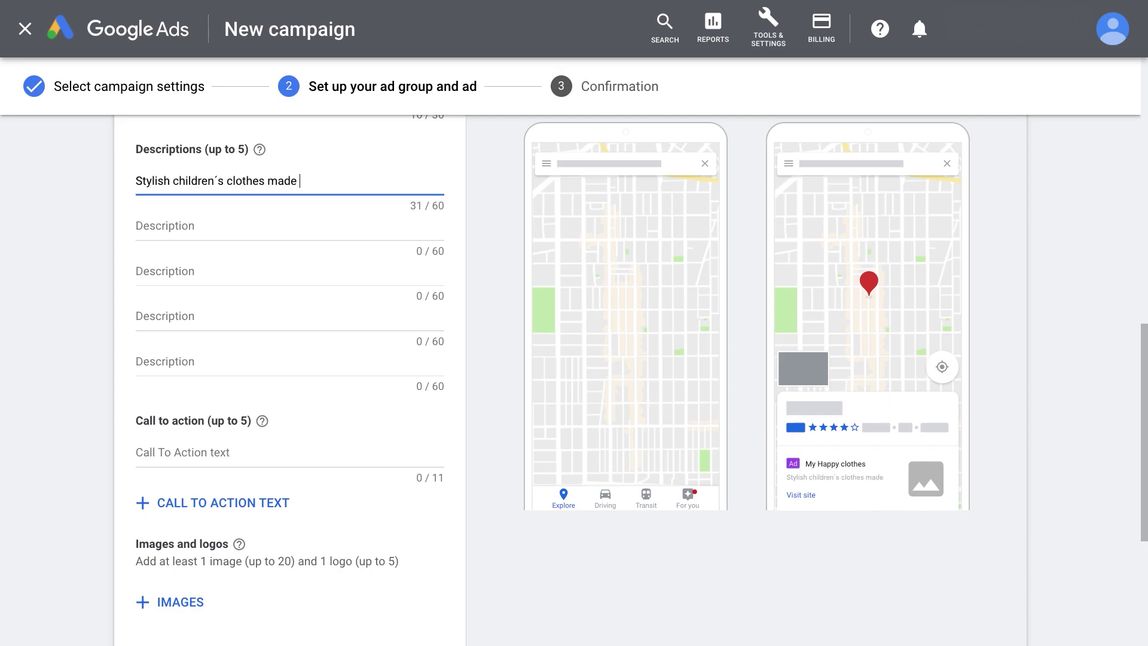
type("oach")
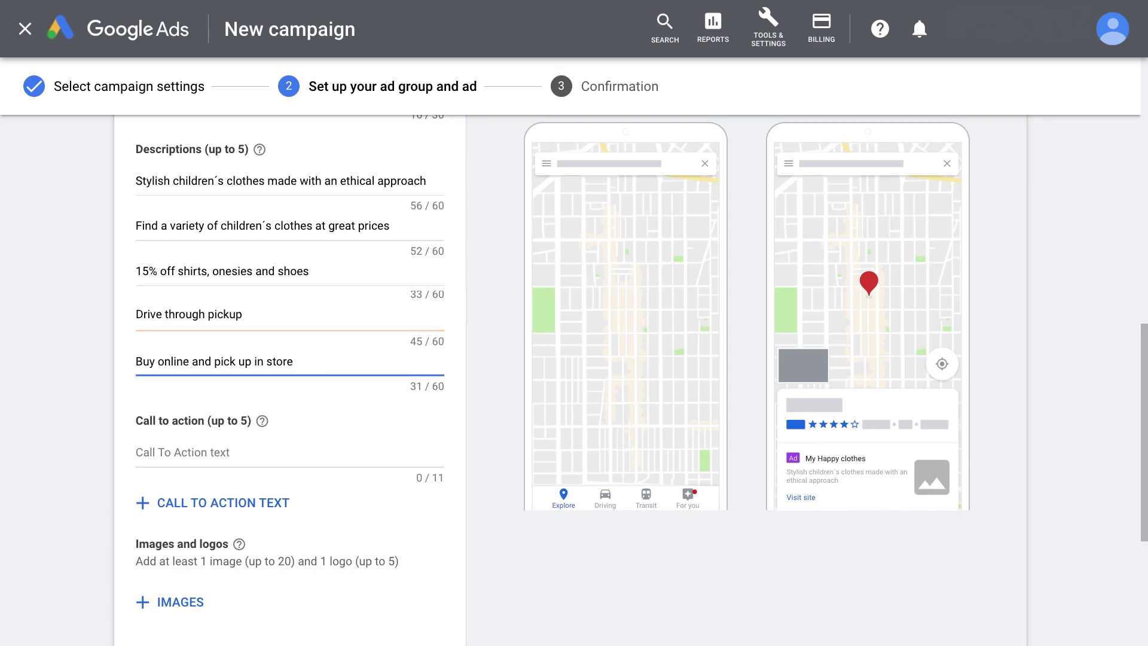
- Fill five calls to action: Visit today, Visit now, We're back!, Pick up, Shop safely
left_click_drag(1140, 373, 1141, 470)
left_click(394, 192)
type("Visit today")
left_click(239, 233)
type("Visit now")
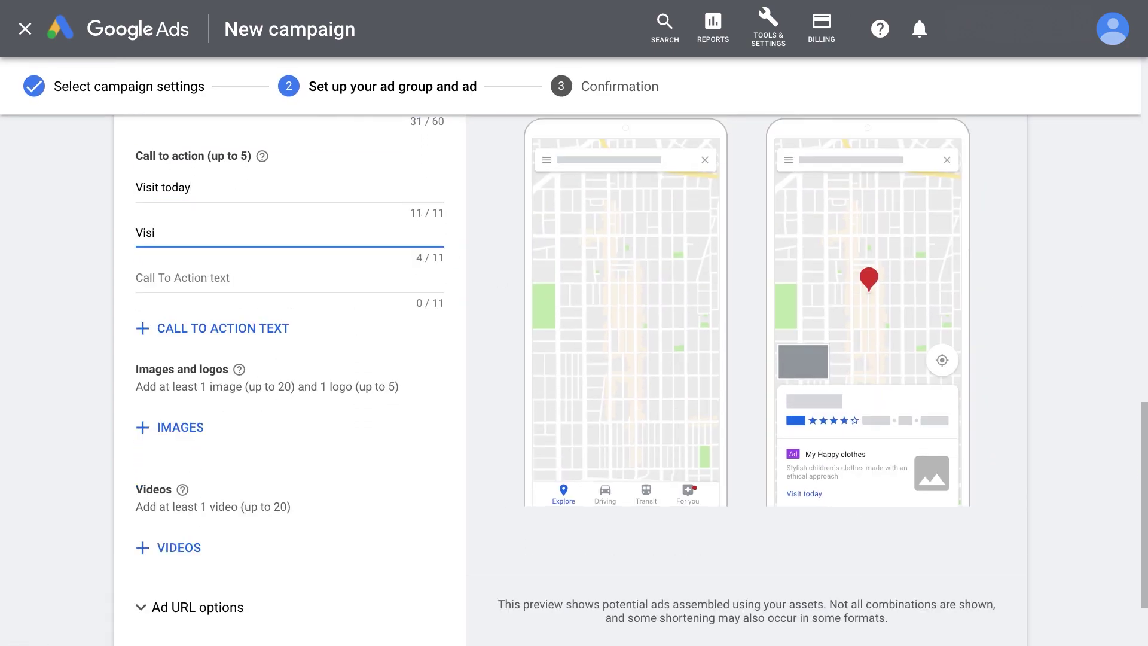
left_click(239, 278)
type("We're back!")
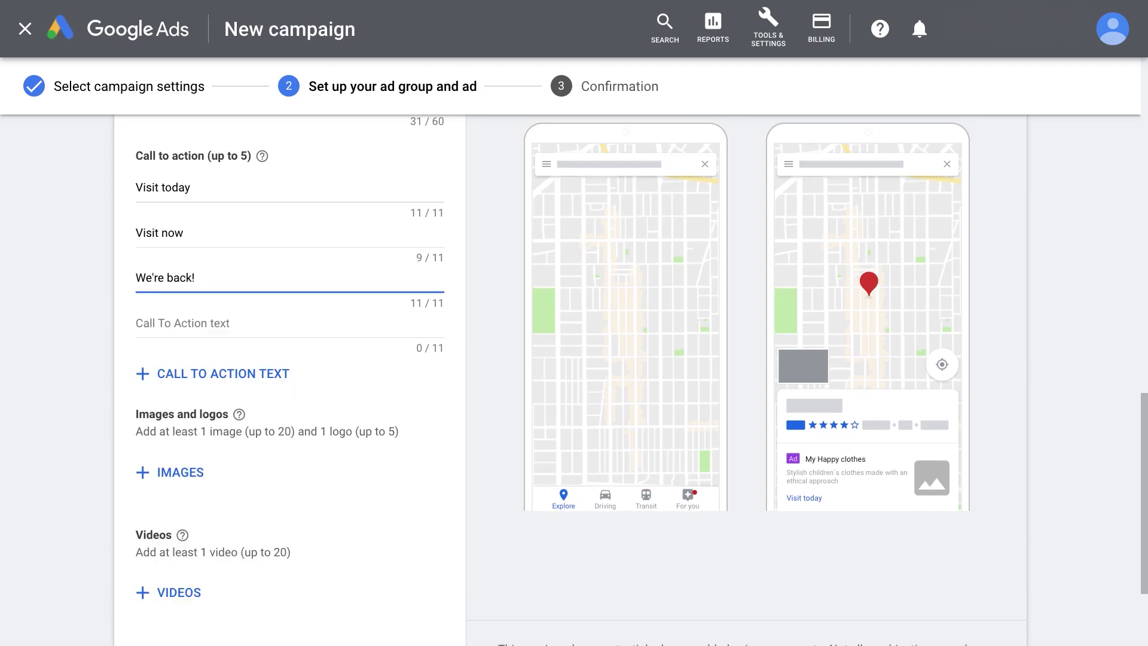
left_click(239, 322)
type("Pick up")
left_click(239, 367)
type("Shop safely")
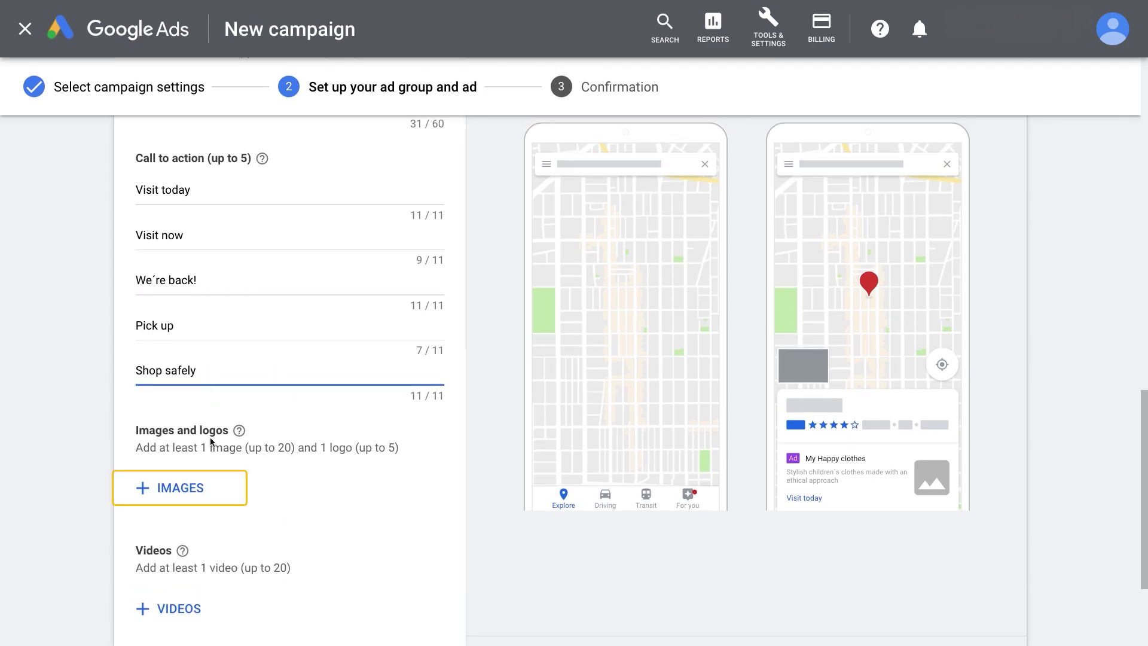
- Add the boy-in-red photo image2.jpeg at 1.91:1 and the MHC picture as the 1:1 logo
left_click(207, 478)
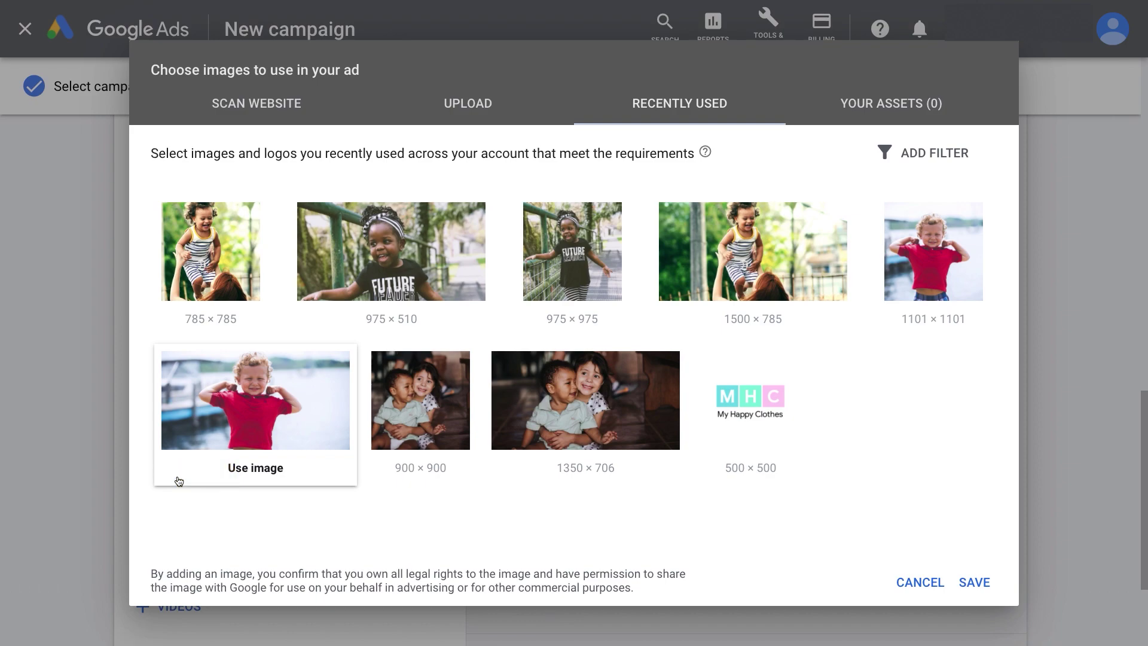
left_click(180, 478)
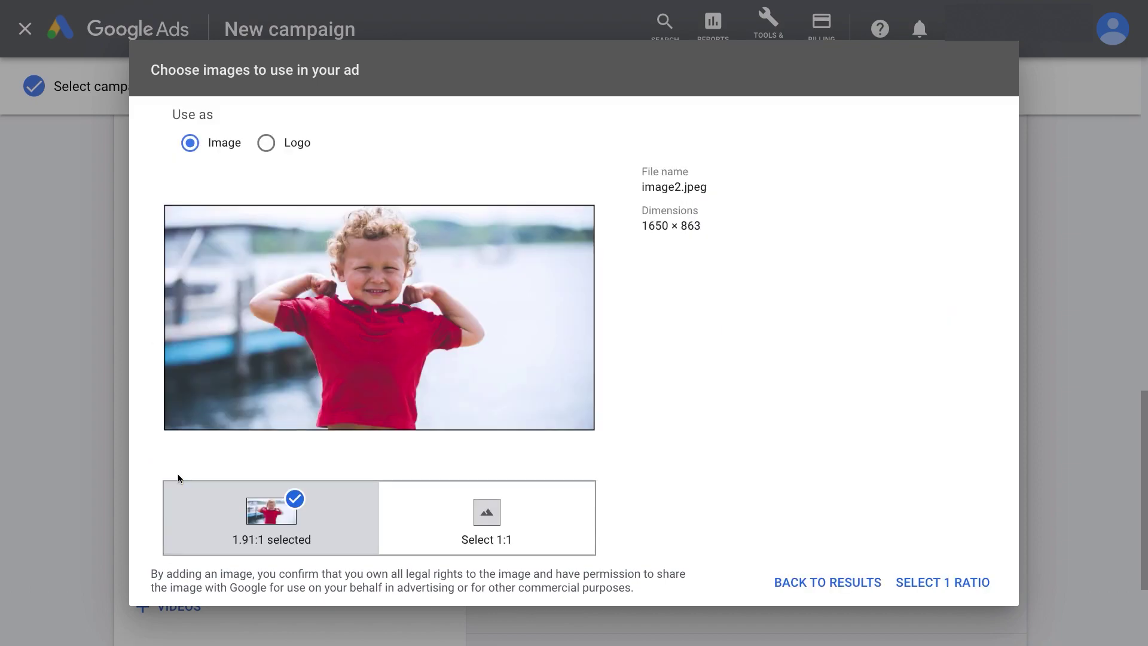
left_click(942, 582)
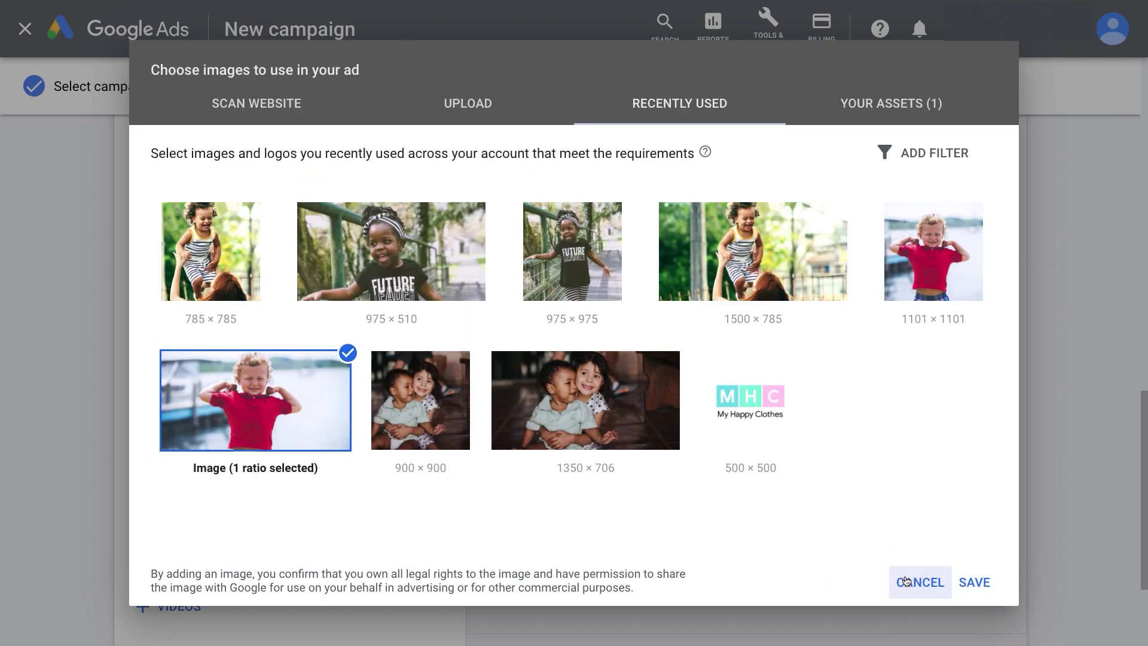
mouse_move(761, 442)
left_click(759, 464)
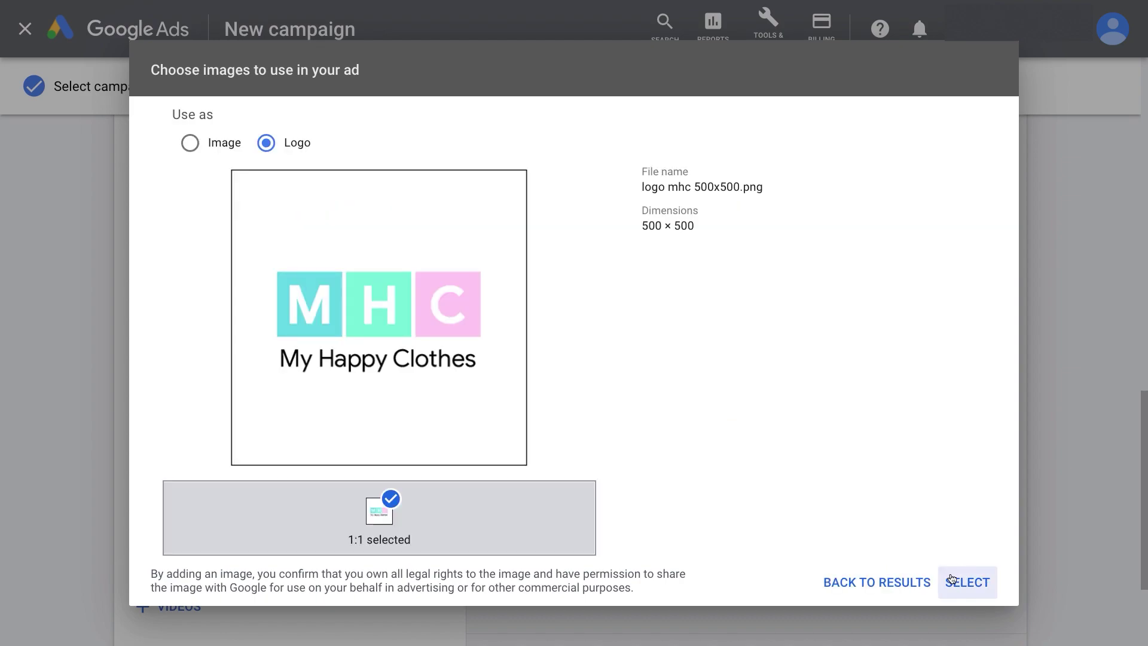
left_click(951, 579)
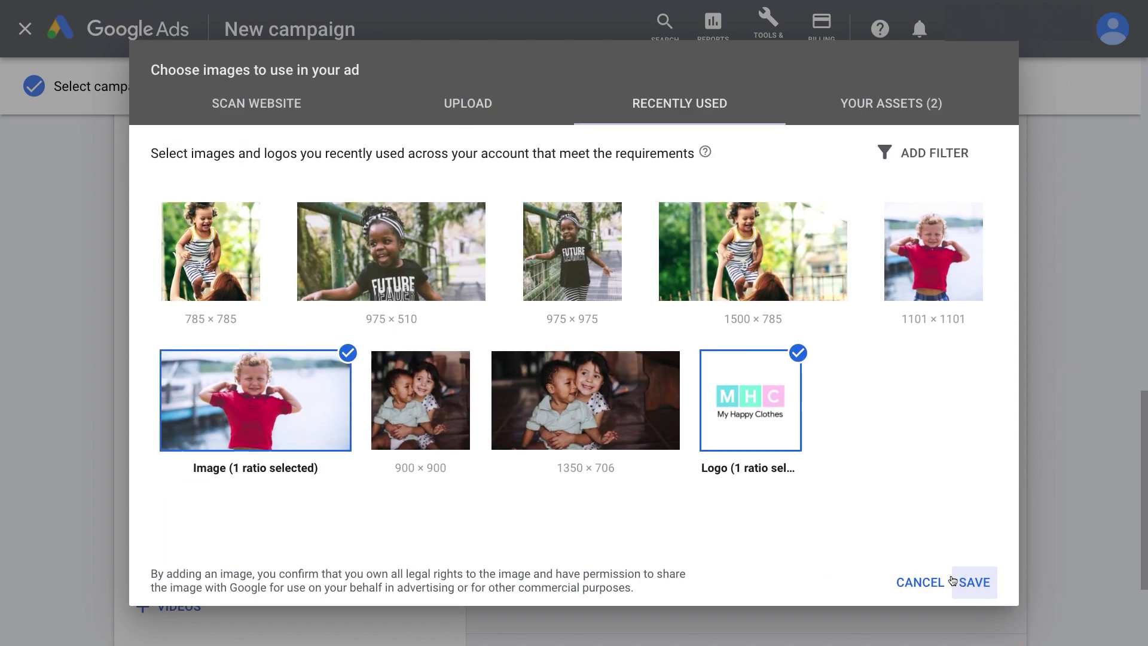
left_click(952, 580)
left_click_drag(1135, 541, 1120, 290)
- Step through the ad preview layouts, viewing the Search and YouTube versions
left_click(966, 187)
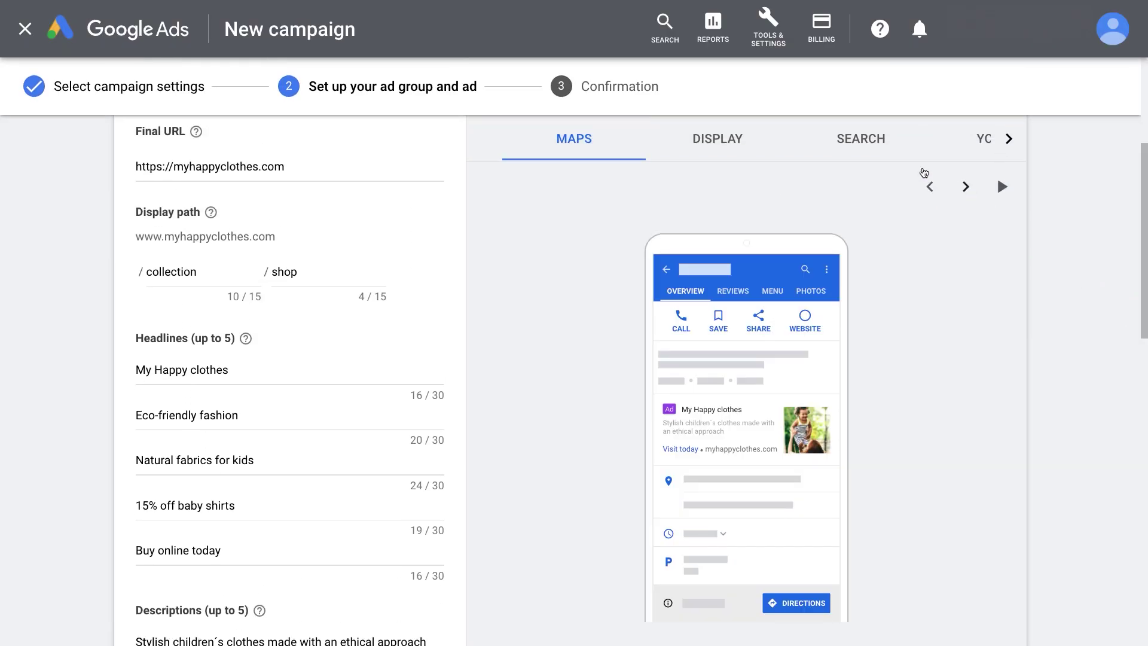
left_click(884, 146)
left_click(961, 150)
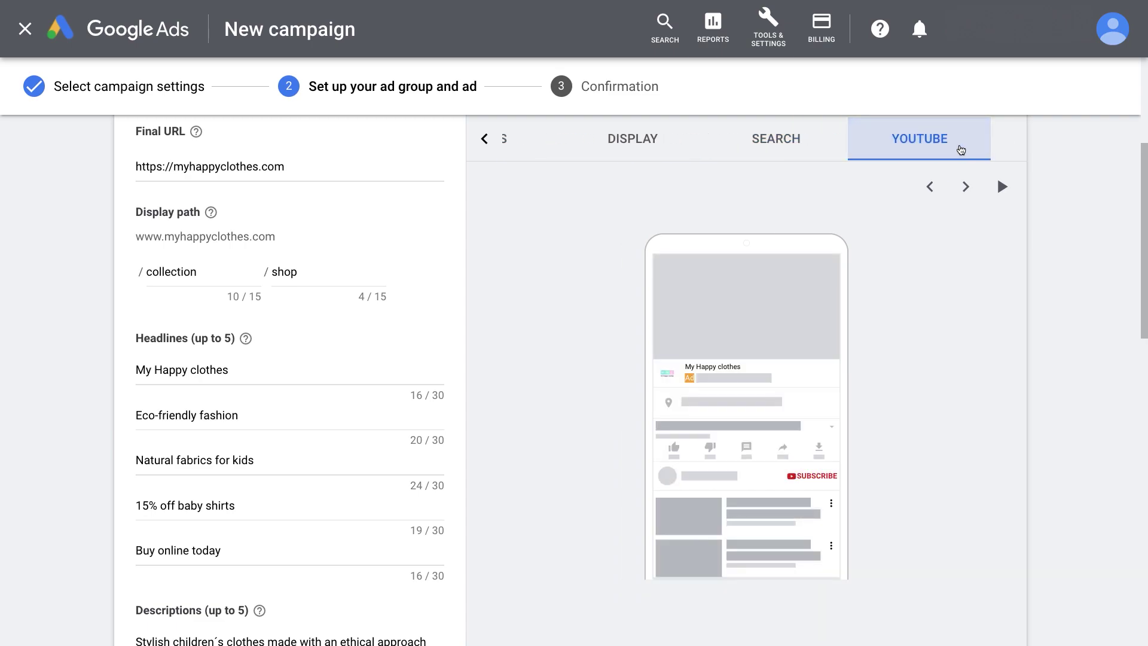
left_click_drag(1139, 214, 1145, 526)
- Attach 'video ad MHC ·2' from recently used videos to the ad
left_click(165, 439)
left_click(557, 119)
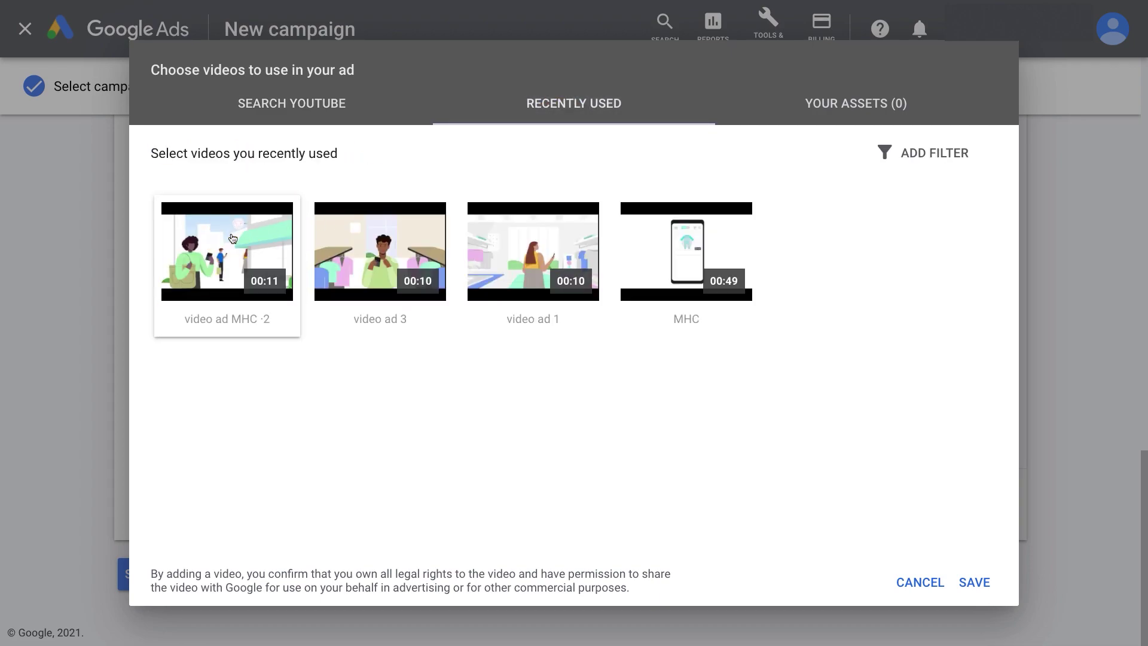
left_click(227, 251)
left_click(973, 581)
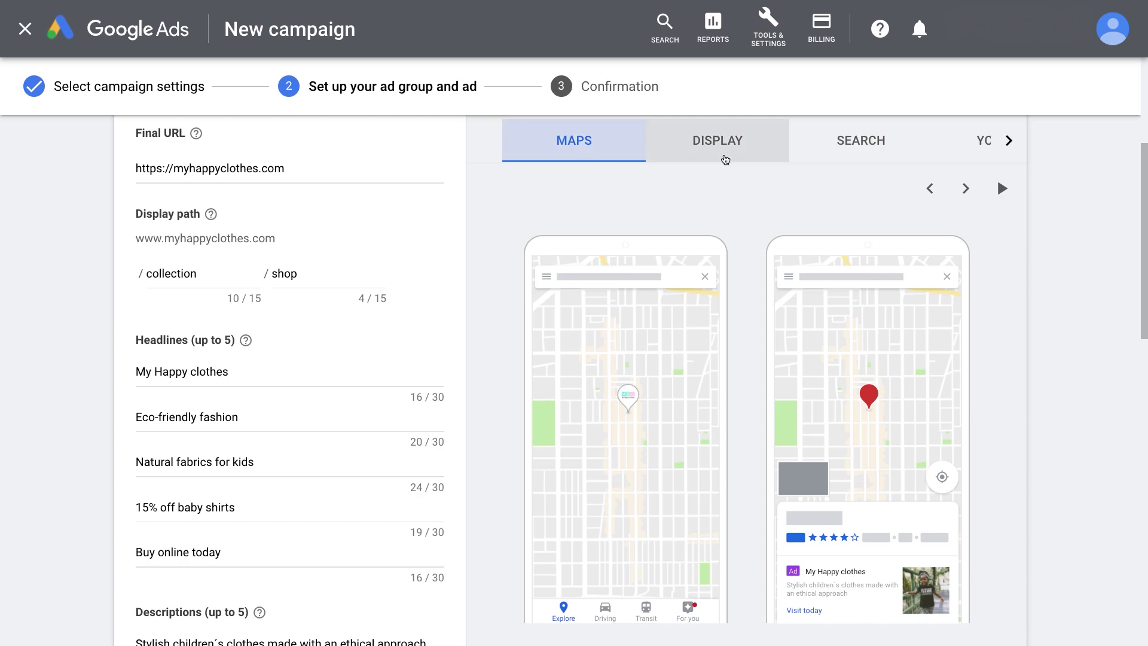
- Check the Display and Search previews of the ad with its video
left_click(724, 157)
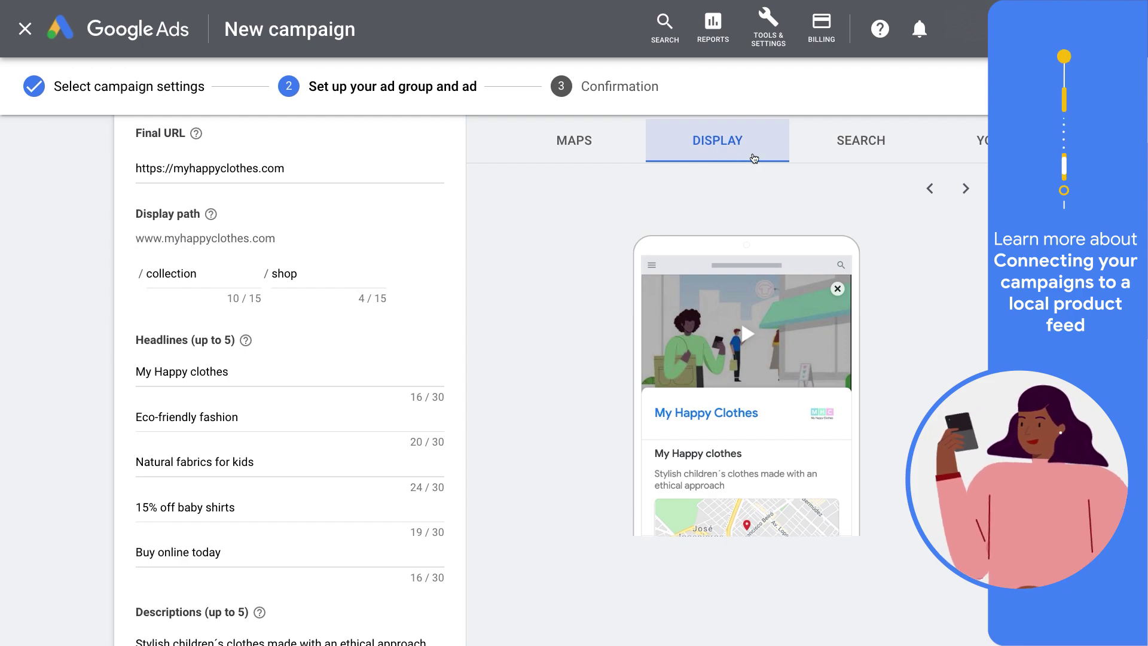
left_click(832, 158)
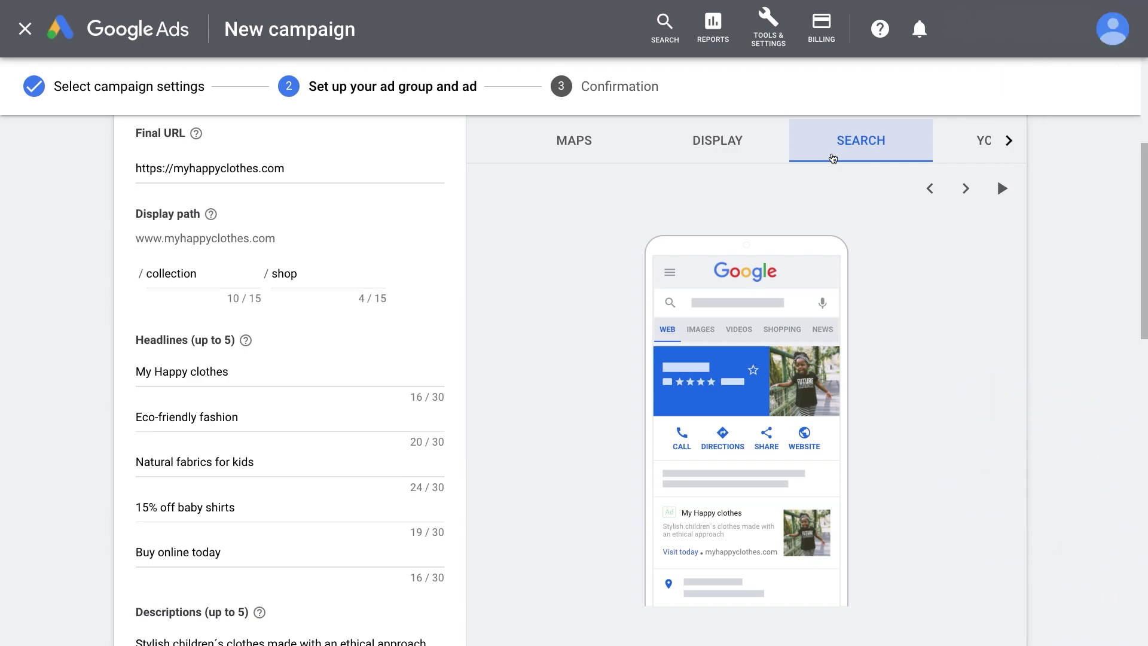
scroll(973, 583, "down", 15)
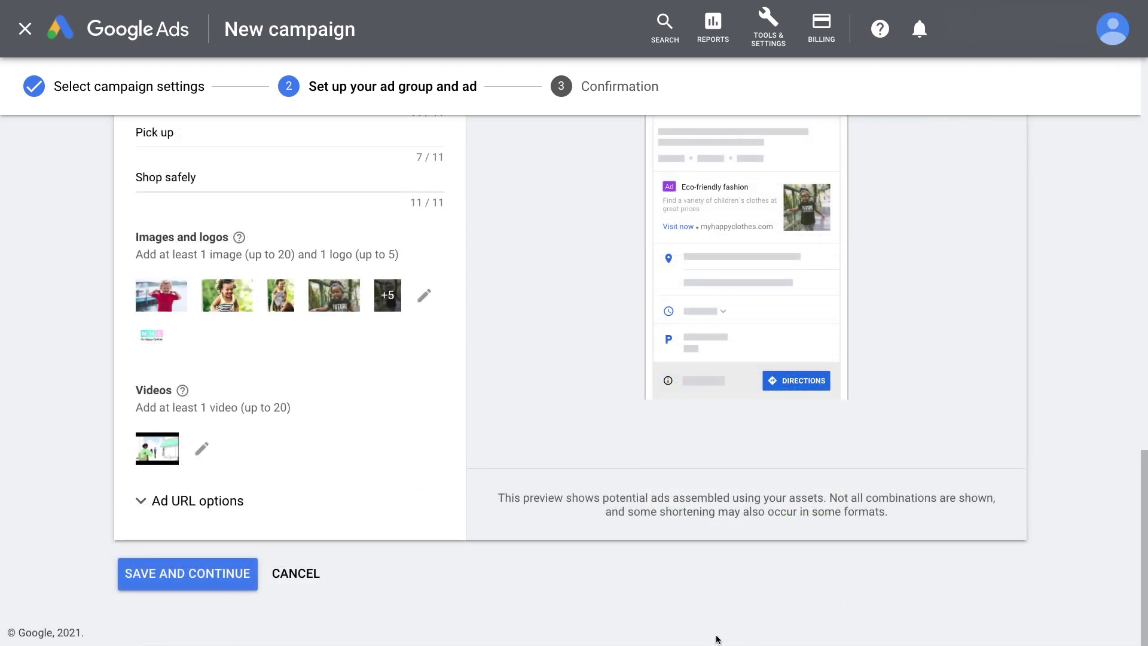
- Save the ad group and continue to the Confirmation summary showing the campaign is ready
left_click(240, 585)
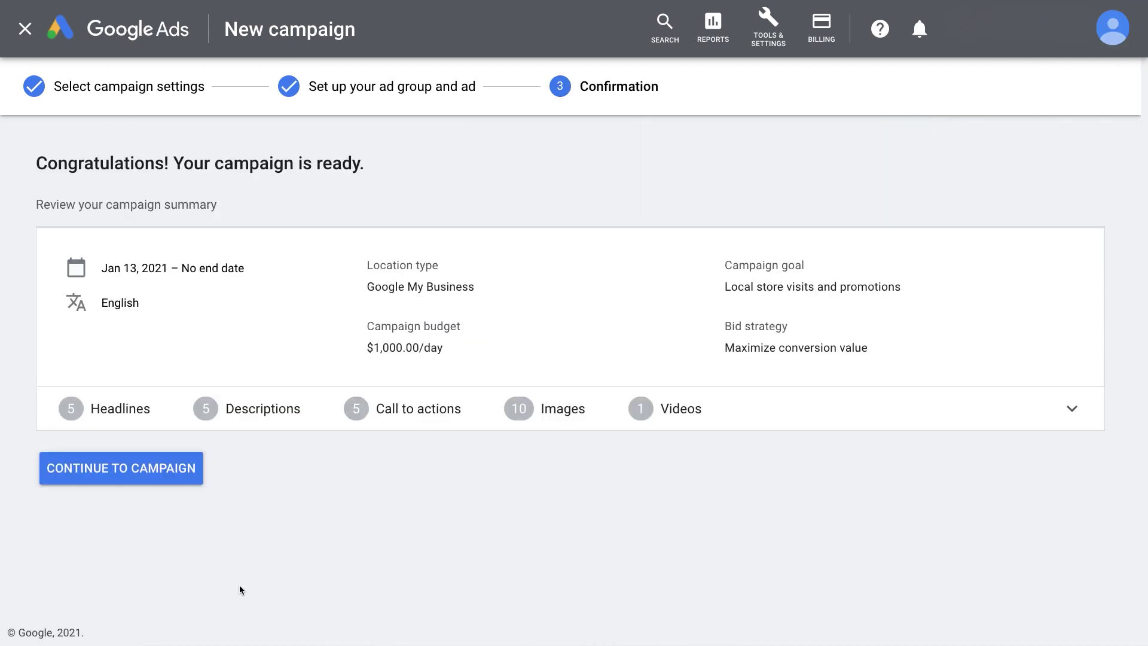